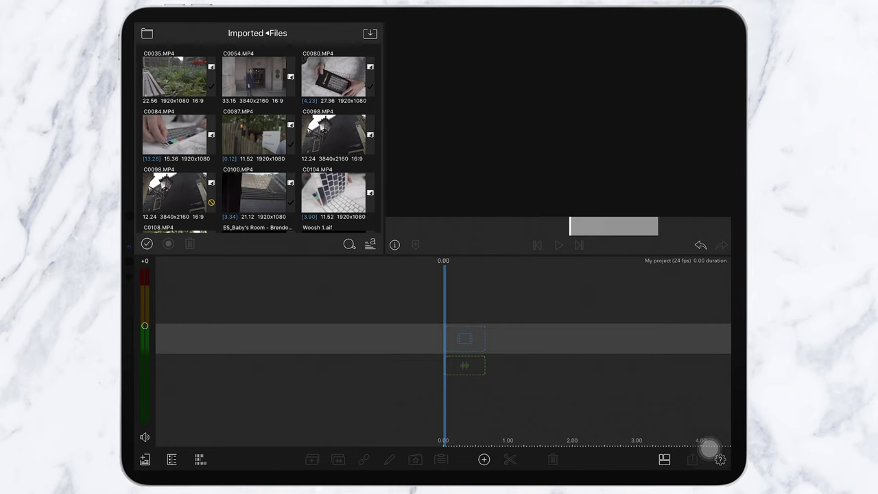
# - Preview C0104.MP4, then scroll the library and load C0108.MP4 into the viewer
pyautogui.click(336, 192)
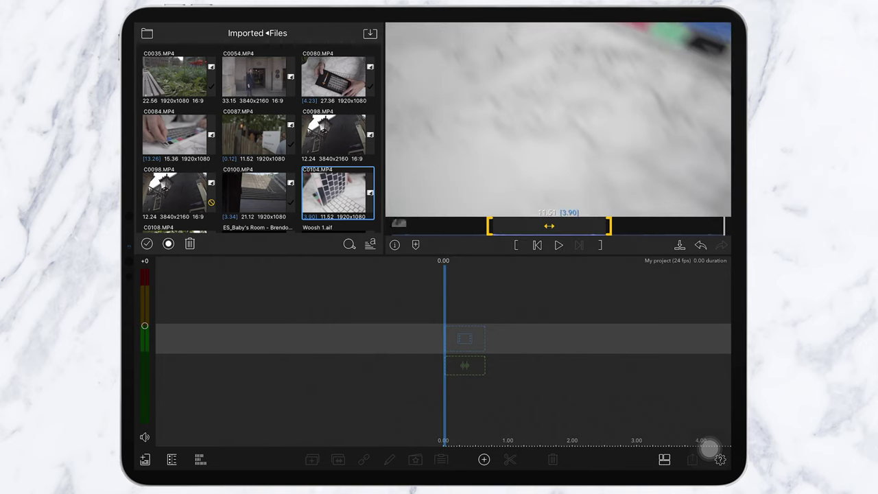
pyautogui.scroll(-3, 260, 137)
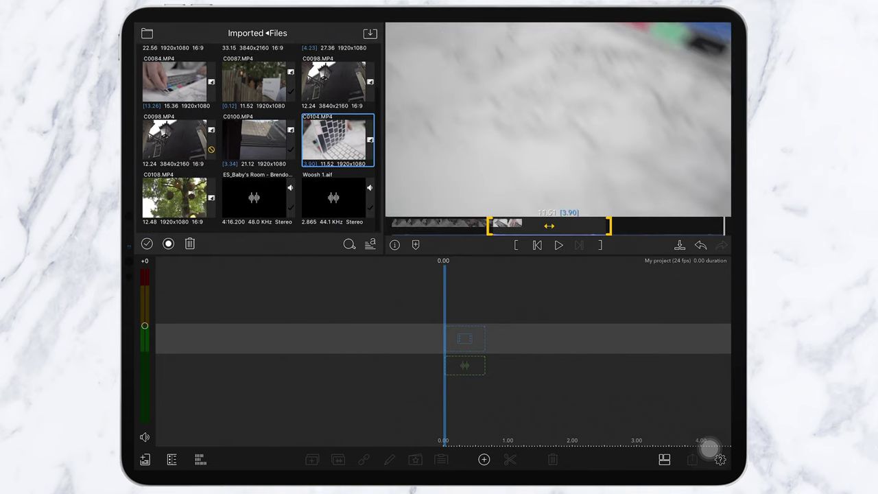
pyautogui.click(179, 199)
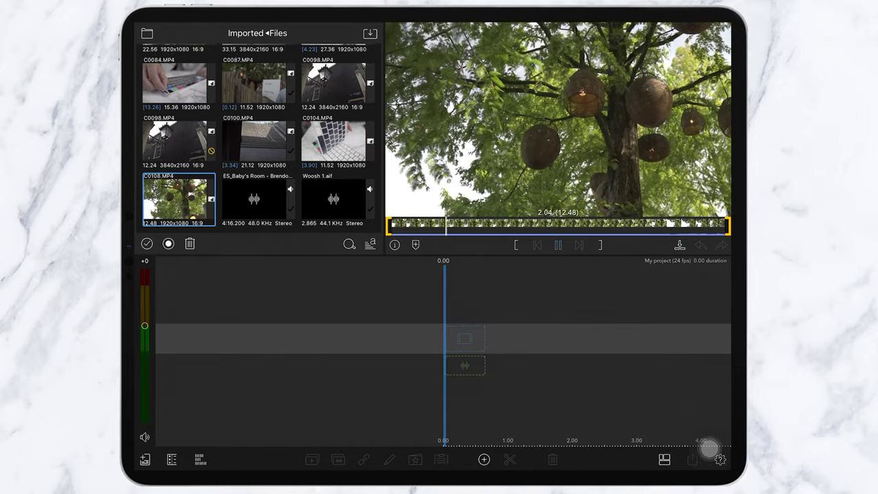
# - Shuttle C0108 forward to 7.82 and back to 1.54 with J/K/L, pausing at 4.17
pyautogui.press('space')
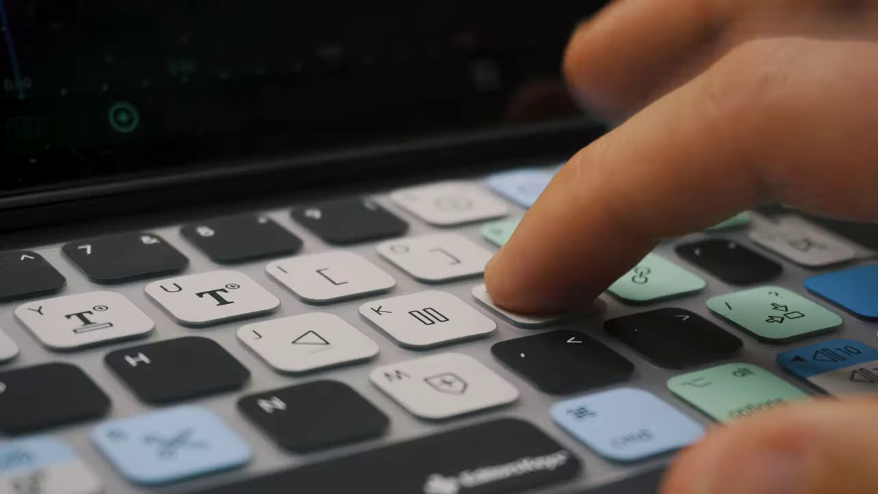
pyautogui.press('l')
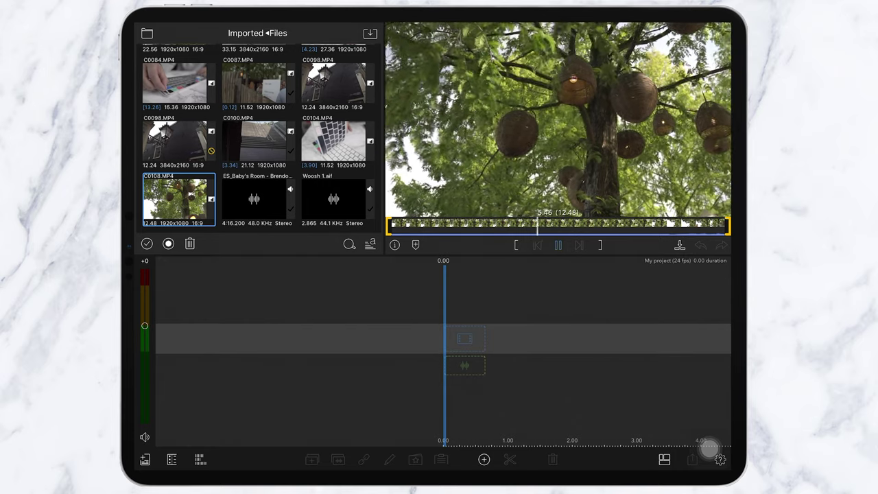
pyautogui.press('space')
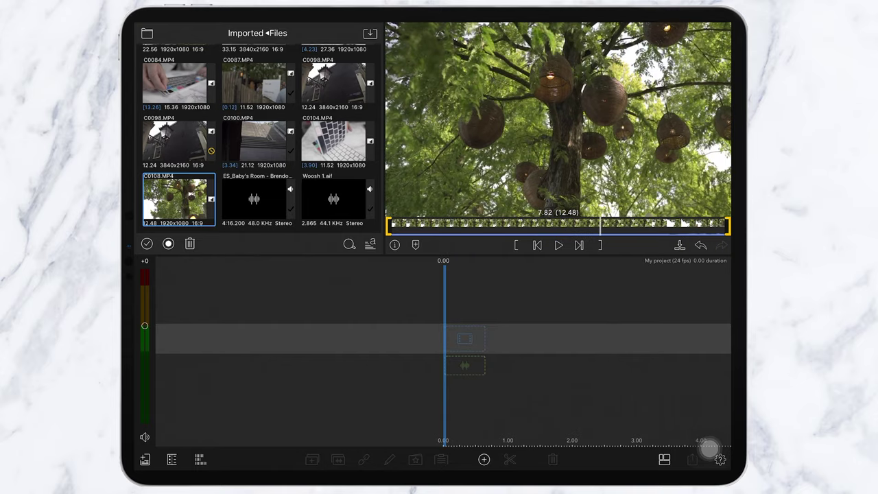
pyautogui.press('j')
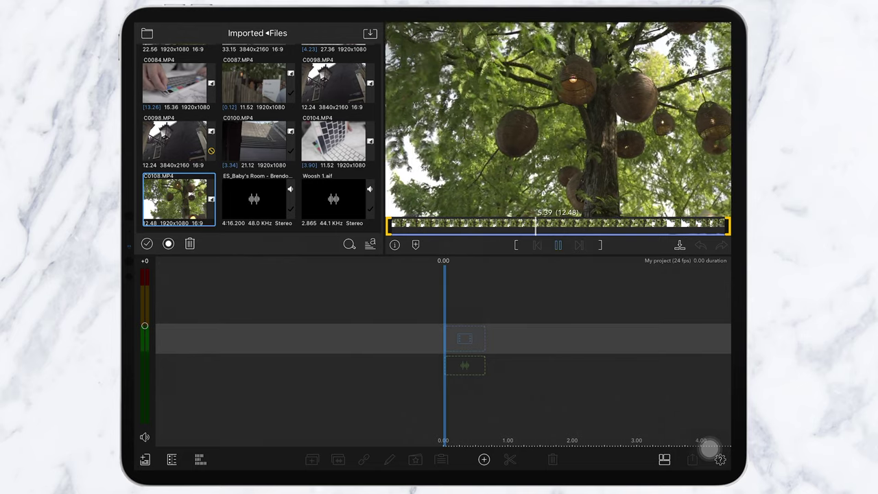
pyautogui.press('k')
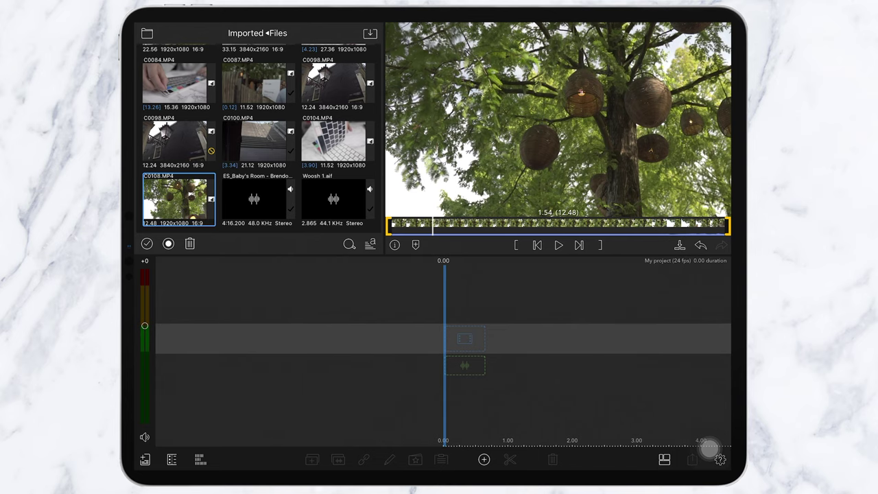
pyautogui.press('l')
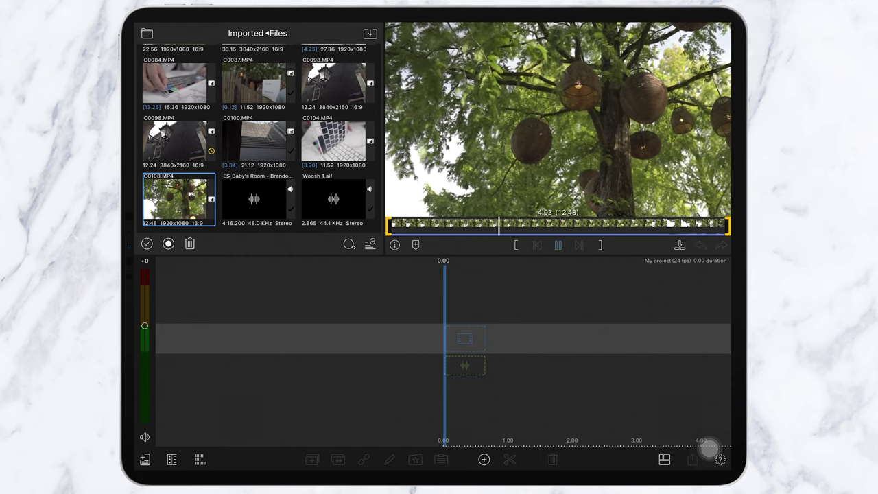
pyautogui.press('k')
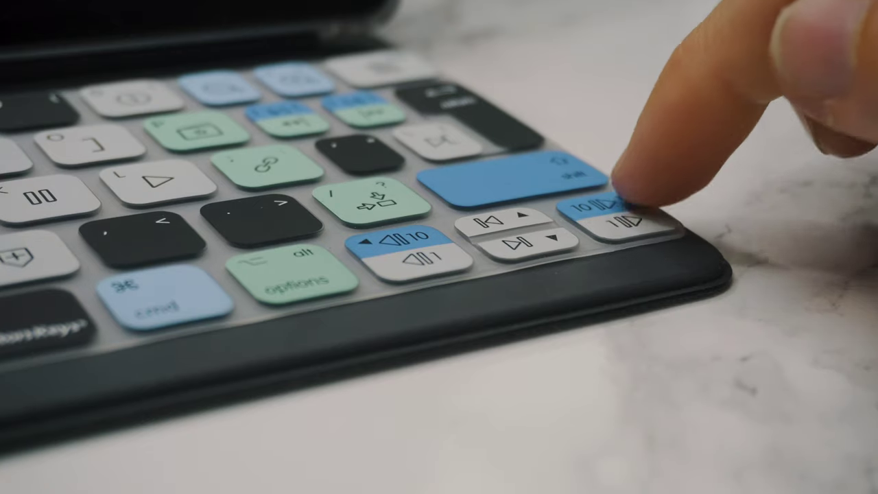
# - Step C0108 one frame forward and one frame back to rest at 4.32
pyautogui.hotkey('shift', 'Right')
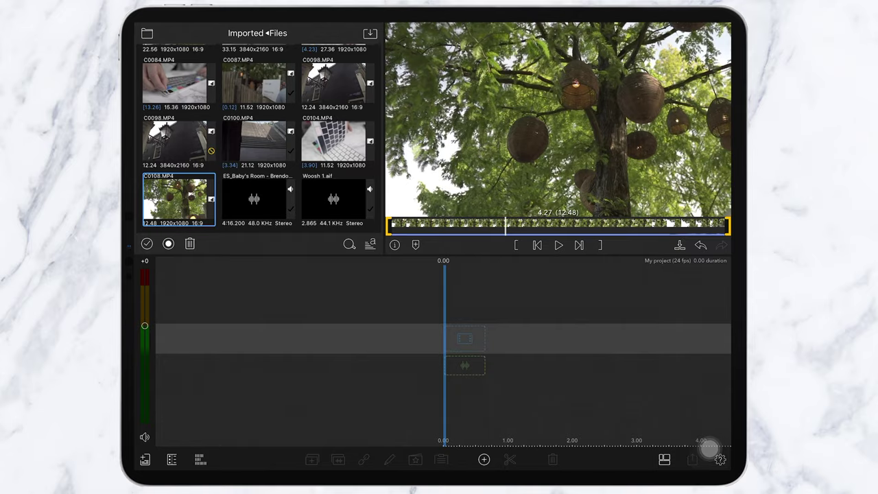
pyautogui.press('Left')
pyautogui.press('Left')
pyautogui.press('Left')
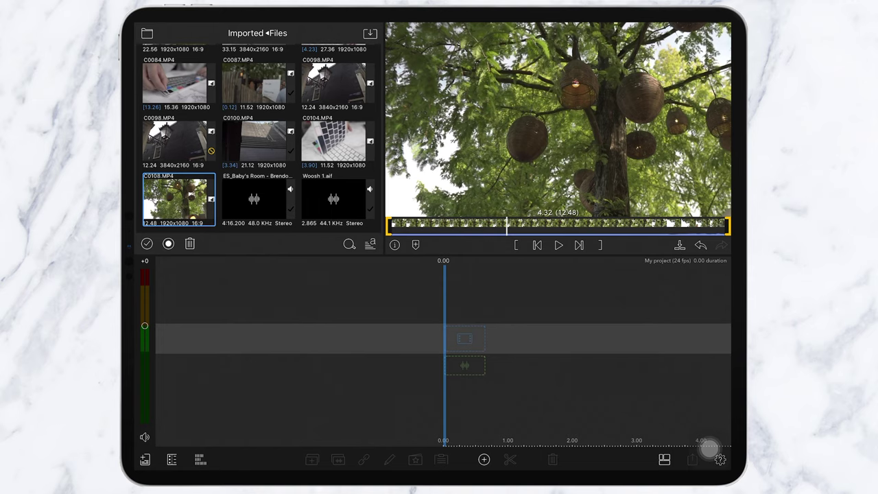
# - Set the in point at 4.32, play on, and check the 7.22 out mark
pyautogui.press('i')
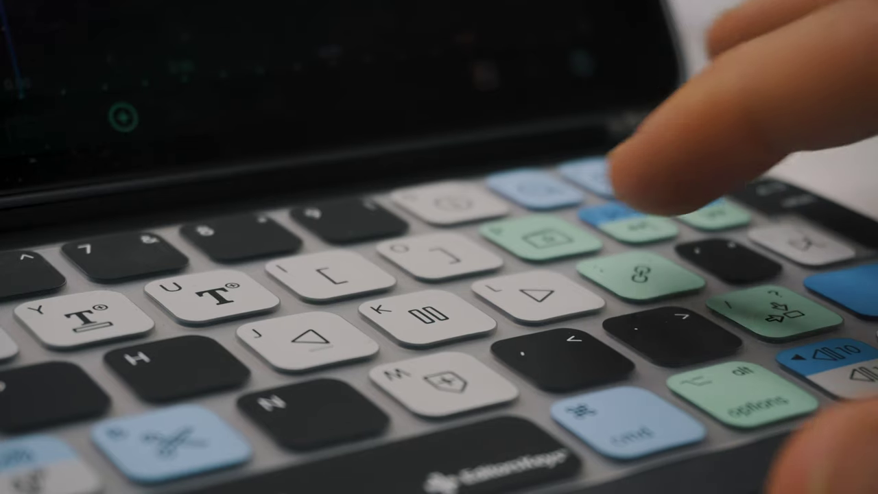
pyautogui.press('space')
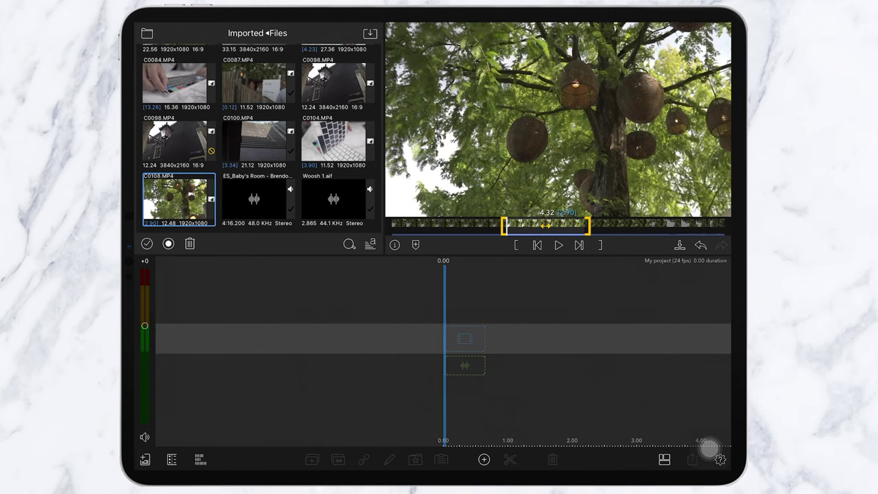
pyautogui.press('Down')
pyautogui.press('Up')
pyautogui.press('Down')
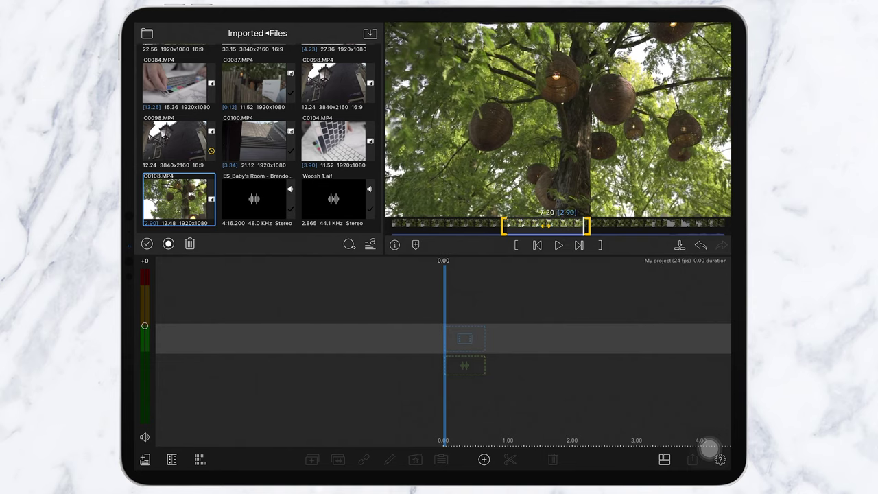
# - Insert the marked C0108 range, select the new clip, and park the playhead at 0.00
pyautogui.press('w')
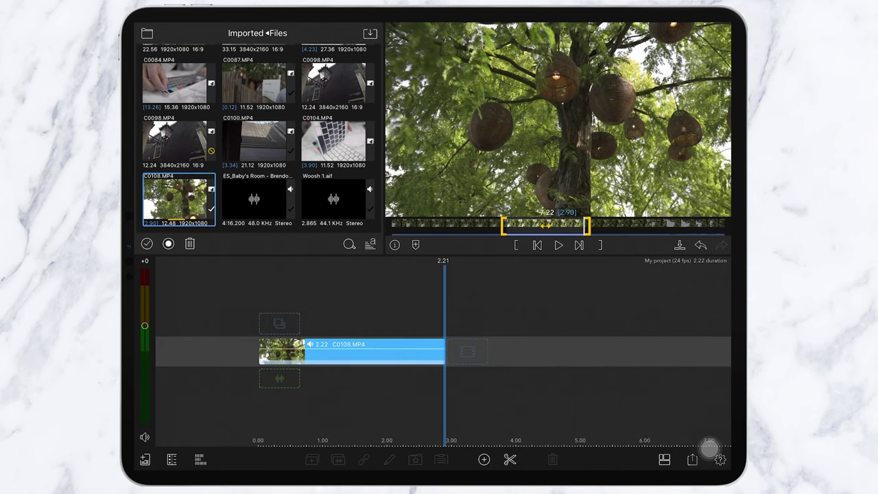
pyautogui.hotkey('shift', 'i')
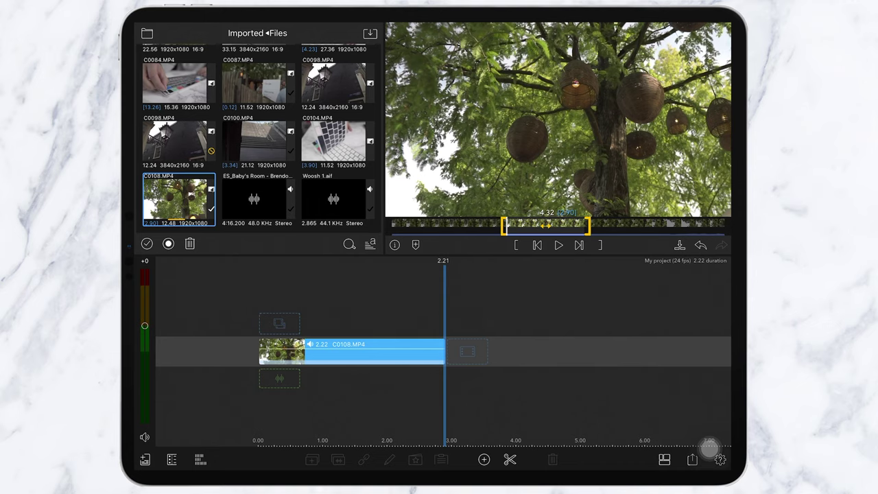
pyautogui.press('Tab')
pyautogui.press('Home')
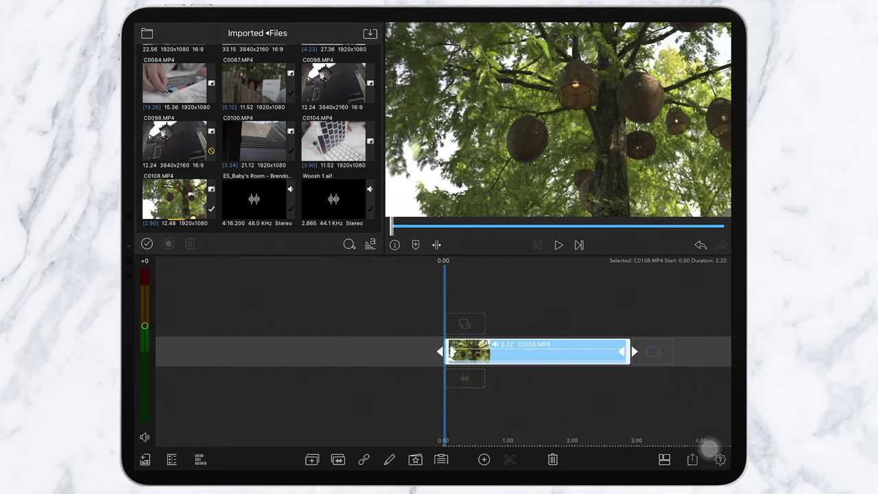